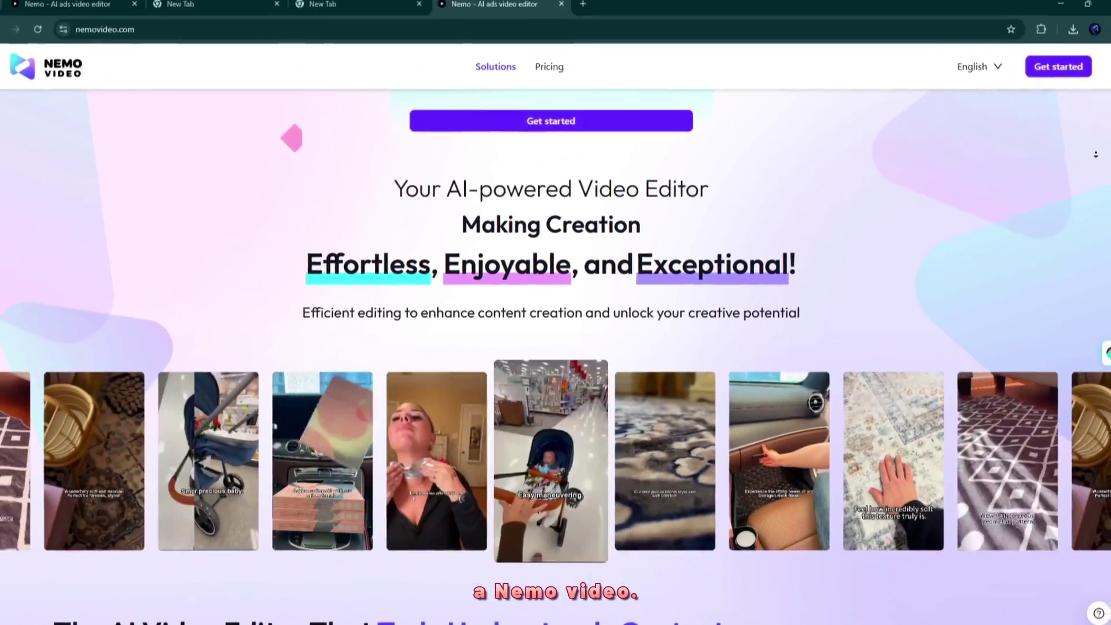
scroll(1095, 154, "down", 1)
scroll(1085, 157, "down", 2)
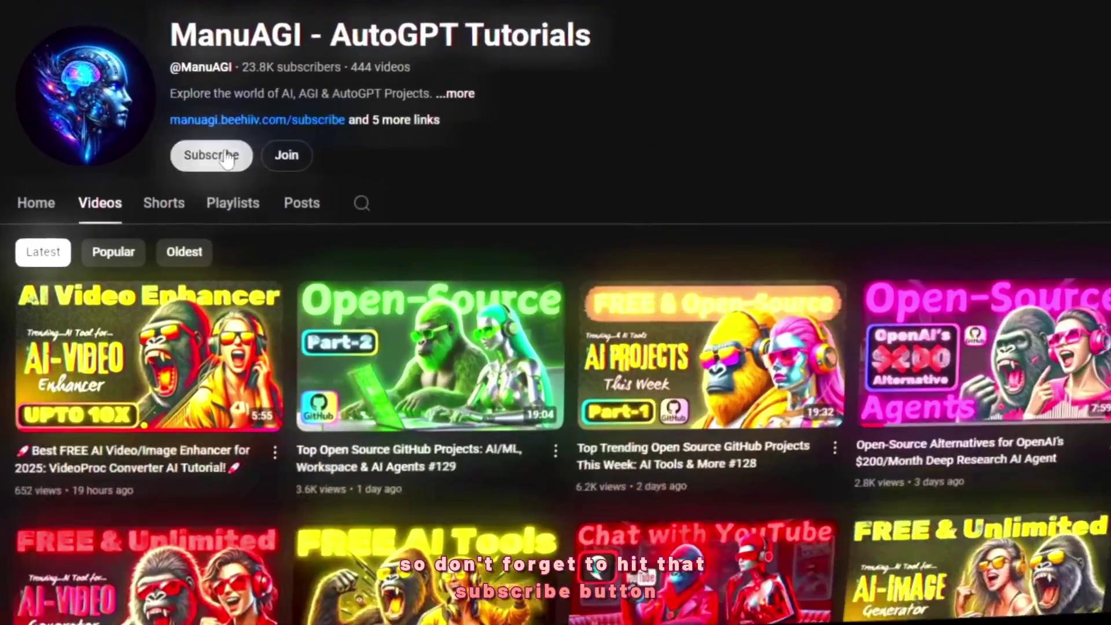
Subscribe to the AI tutorials channel and view its bell menu, leaving notifications unchanged.
left_click(224, 156)
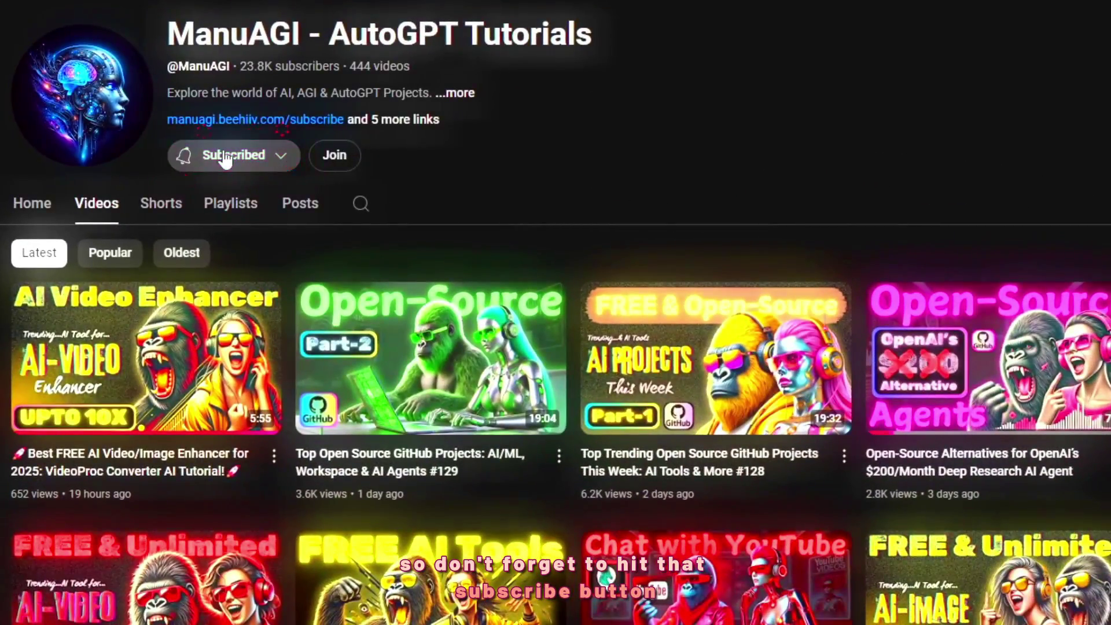
left_click(279, 157)
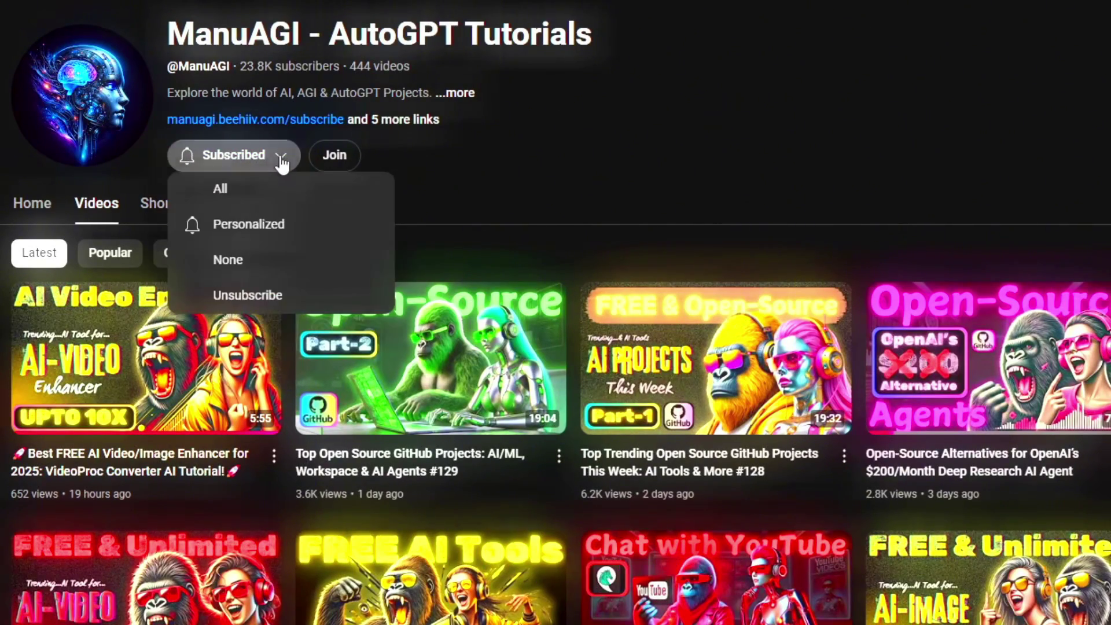
left_click(247, 191)
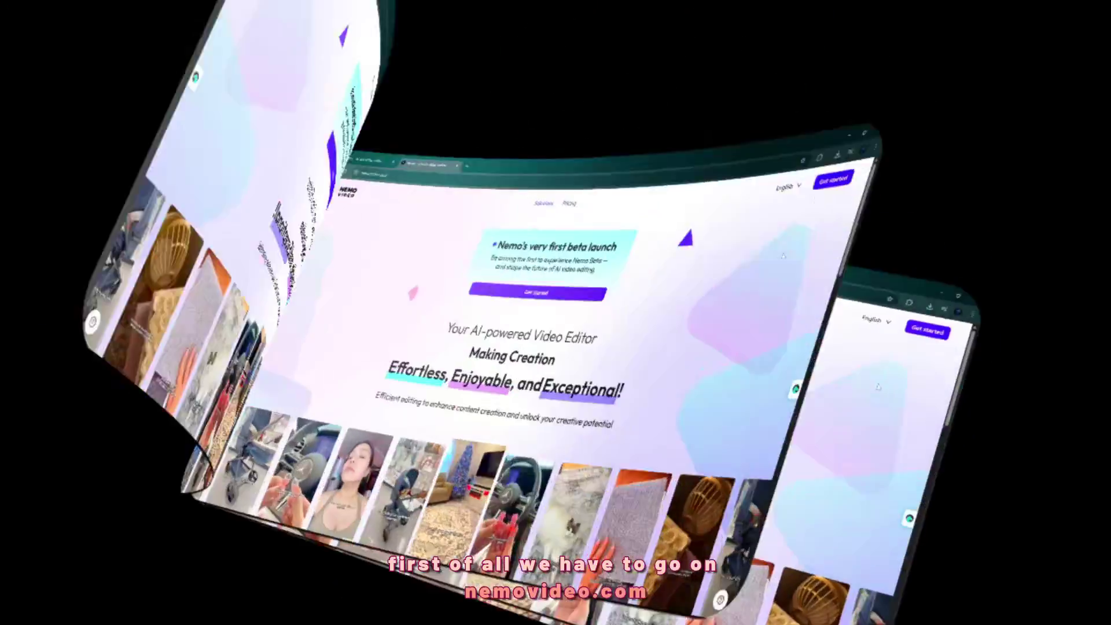
scroll(1027, 170, "down", 1)
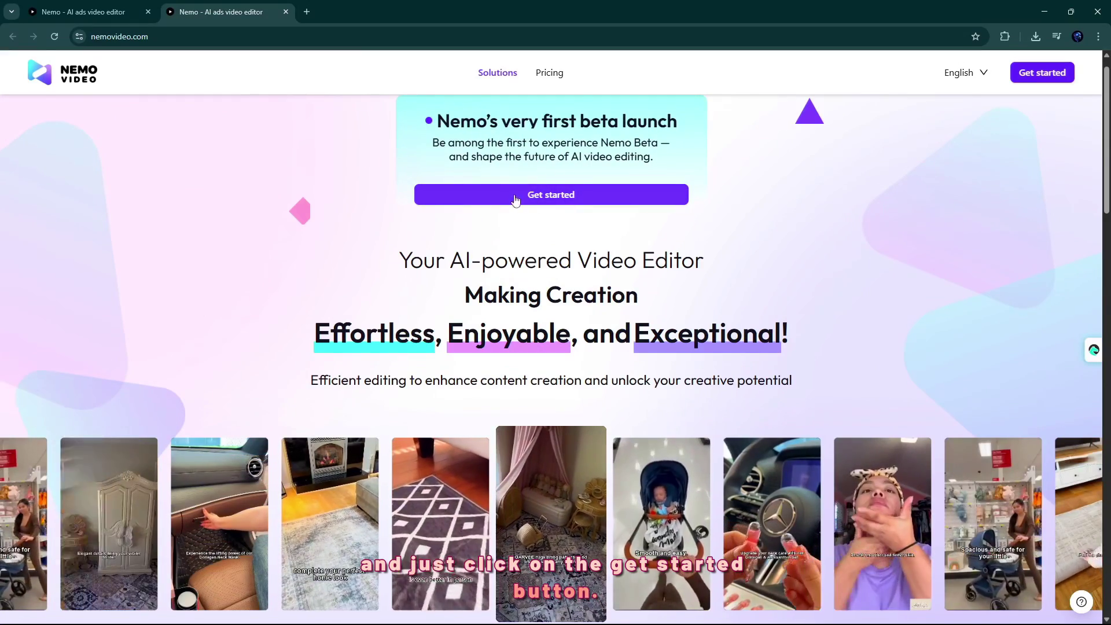
Enter the Viral Video Generator workspace from nemovideo.com's Get started button.
left_click(521, 197)
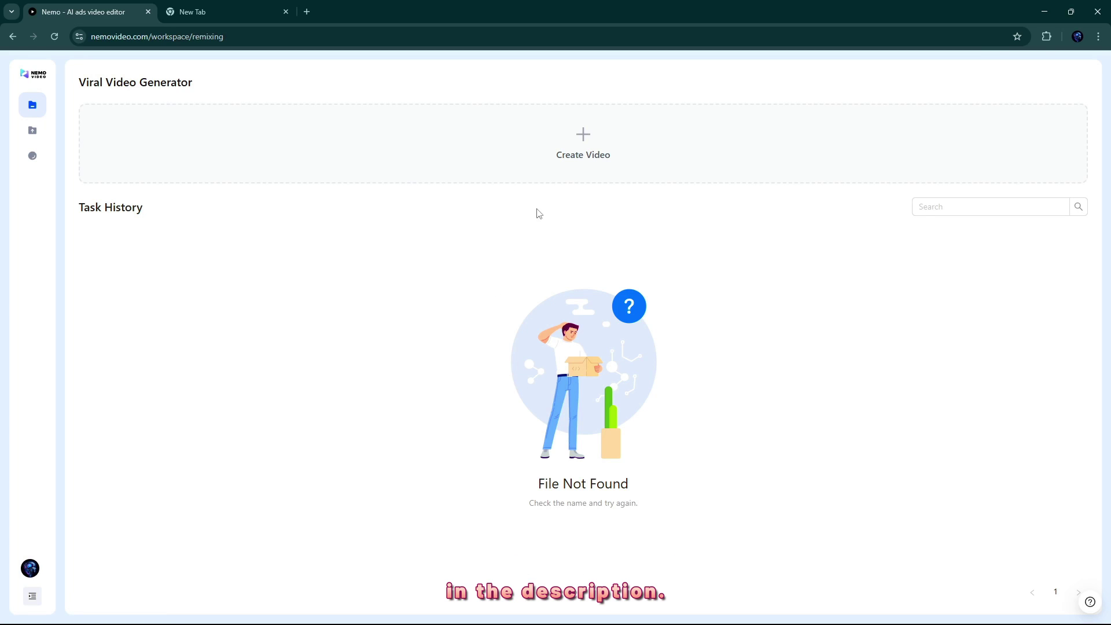
Start a new Mobile Ad video task with OnePlus 13s Unboxing as the product.
left_click(584, 157)
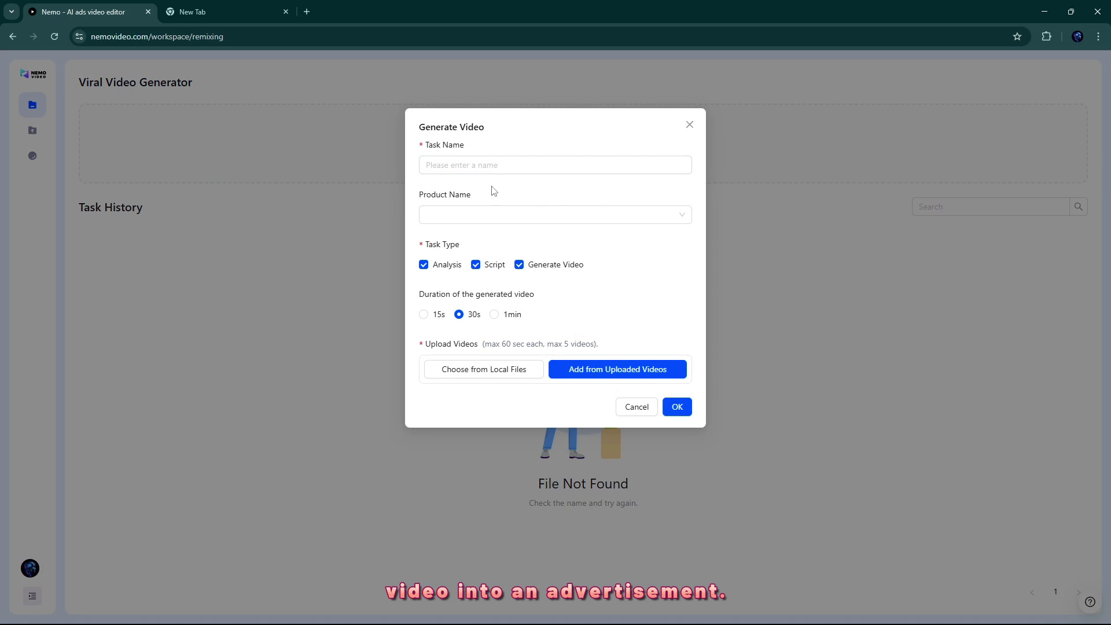
left_click(466, 166)
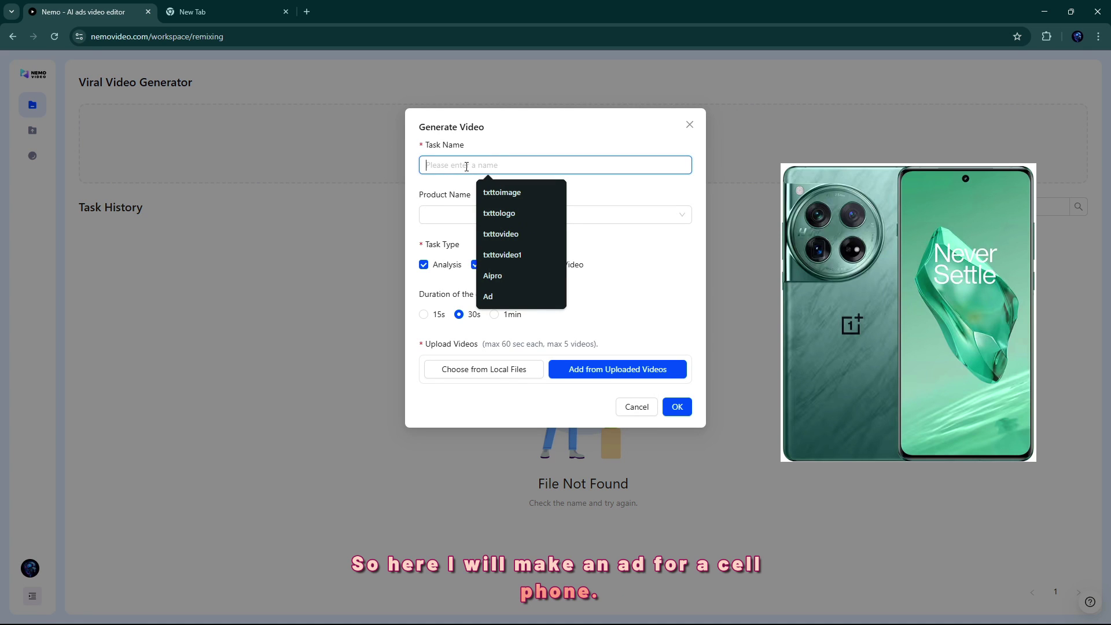
type("Mobile")
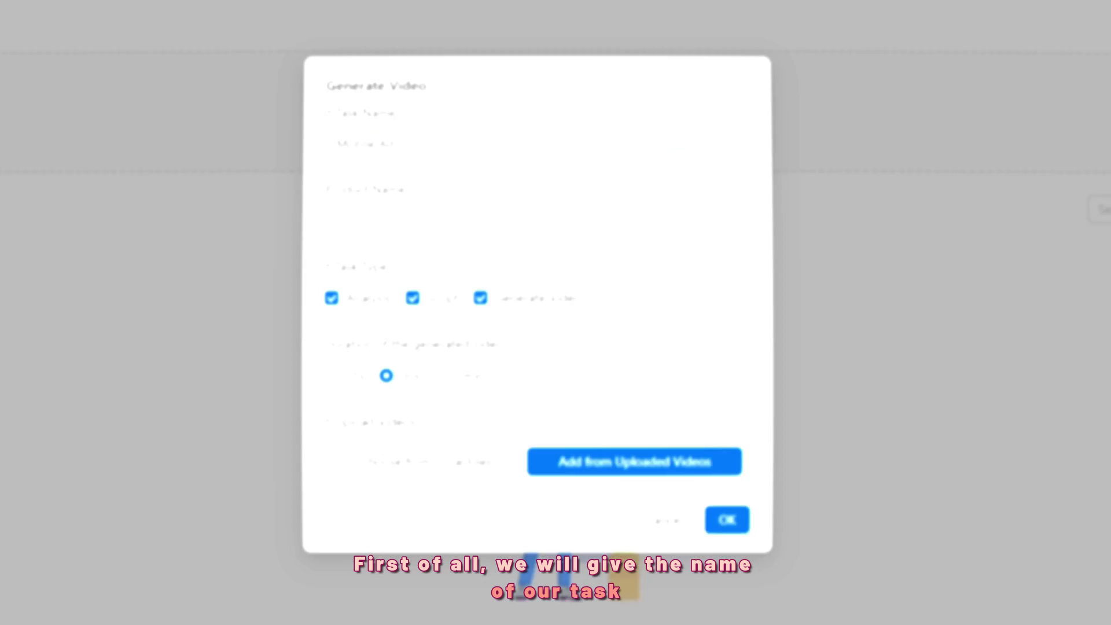
left_click(472, 215)
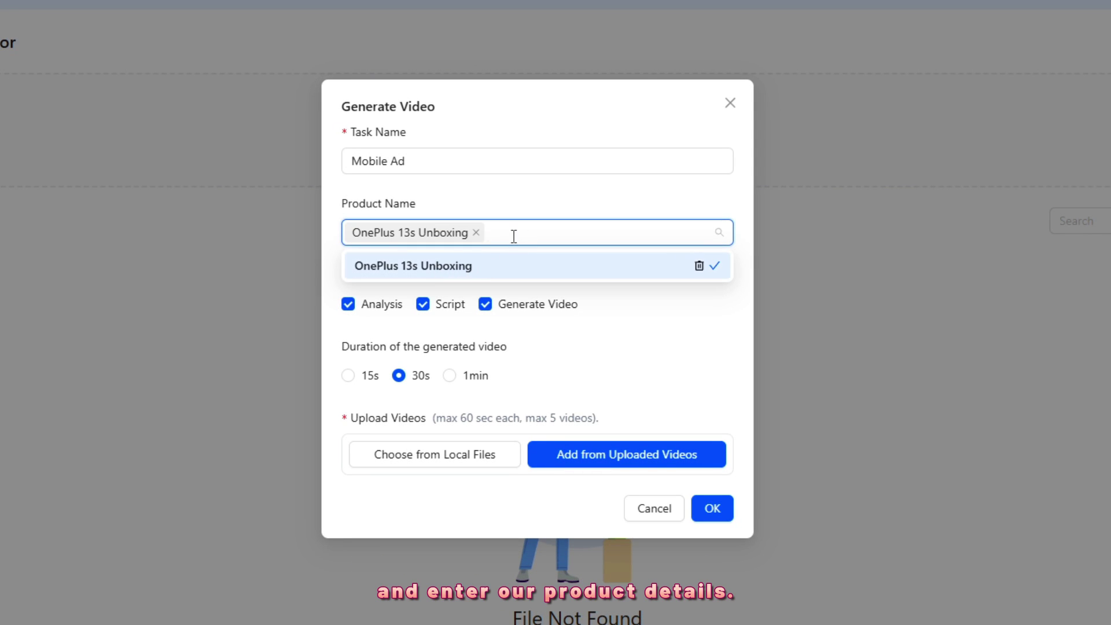
left_click(334, 243)
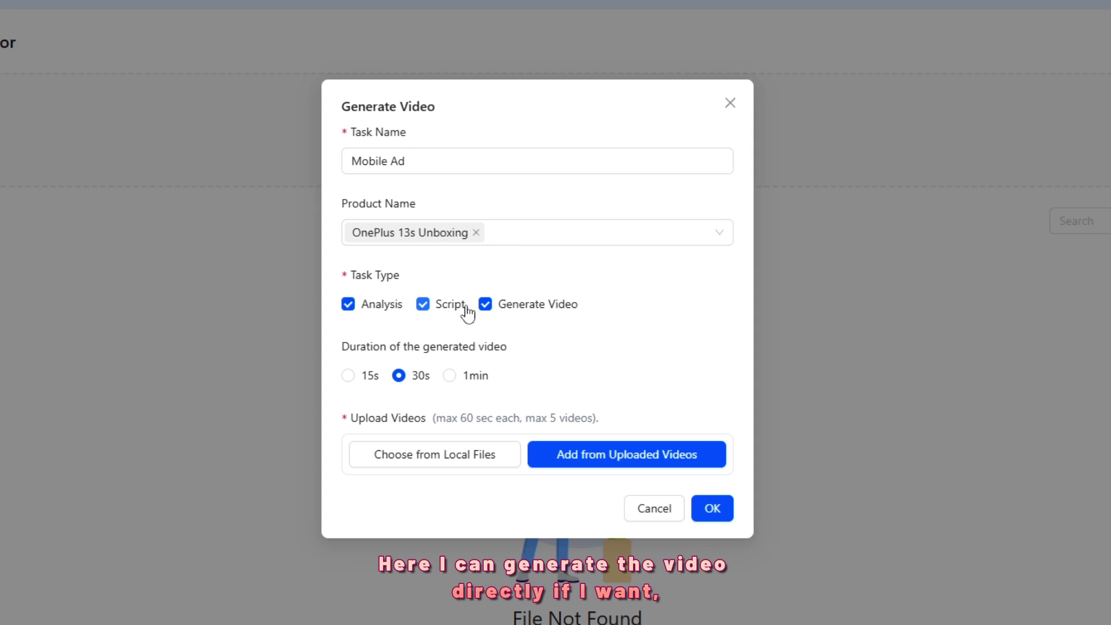
Keep Analysis, Script and Generate Video all enabled for a 30-second video.
left_click(486, 306)
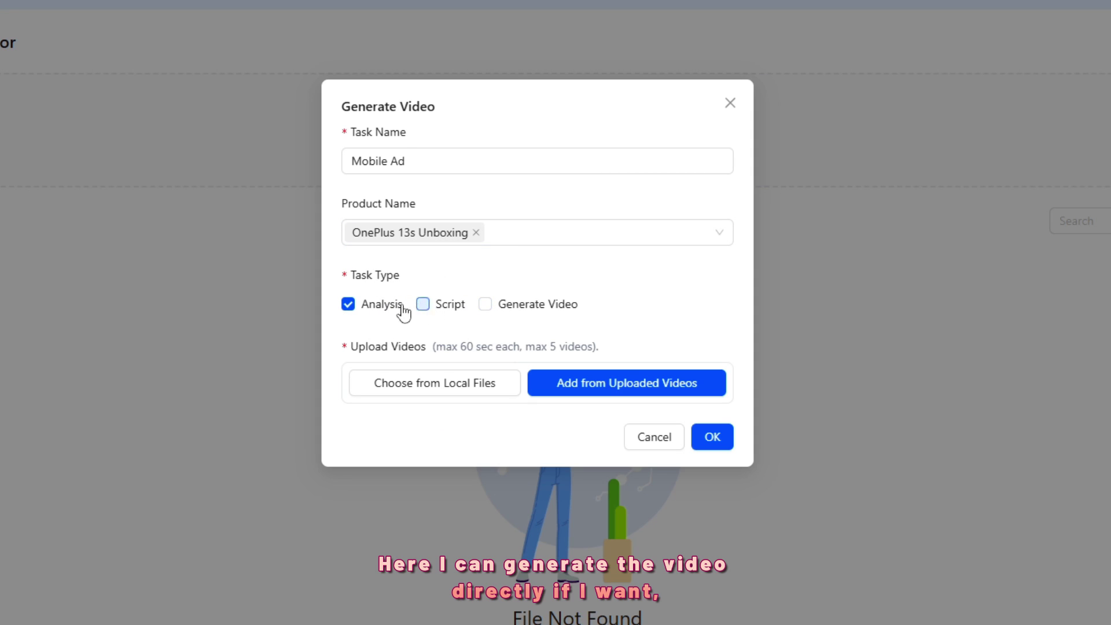
left_click(486, 306)
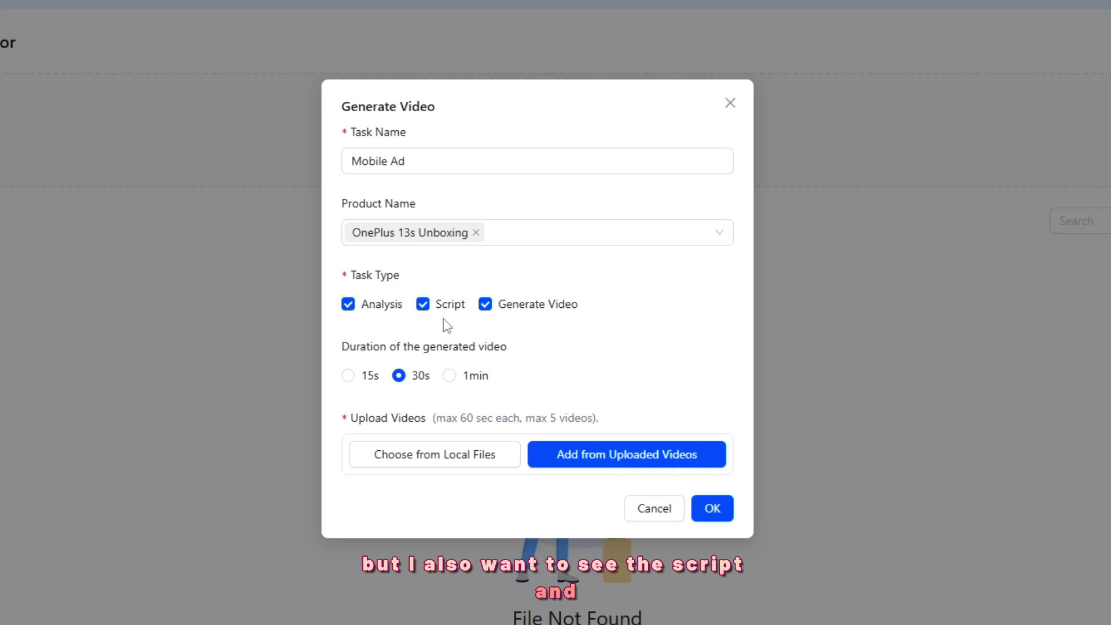
left_click(424, 306)
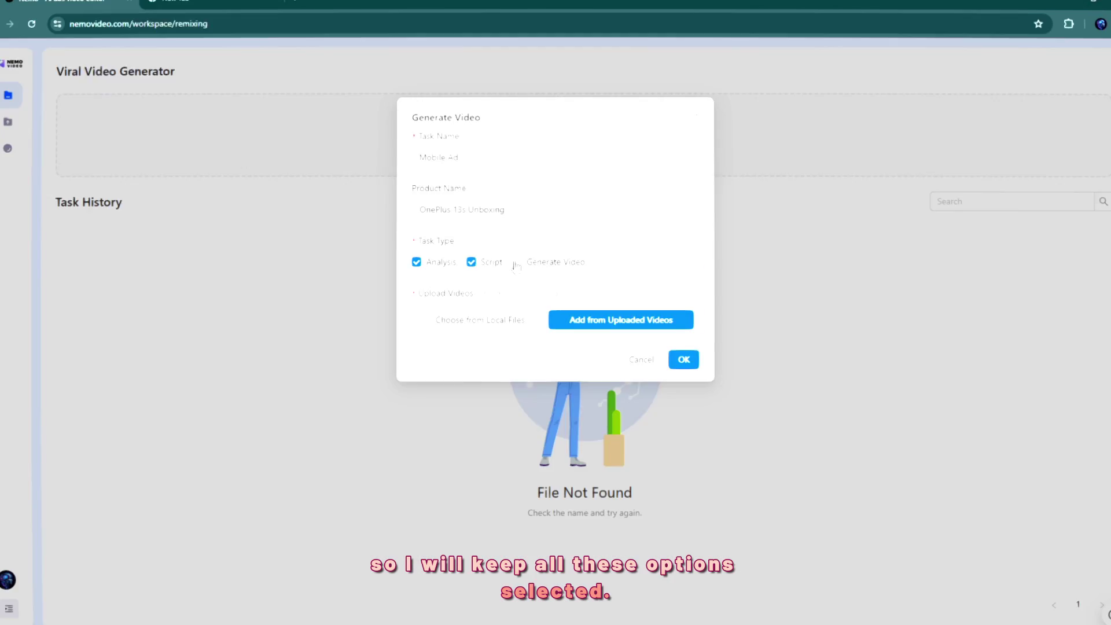
left_click(519, 264)
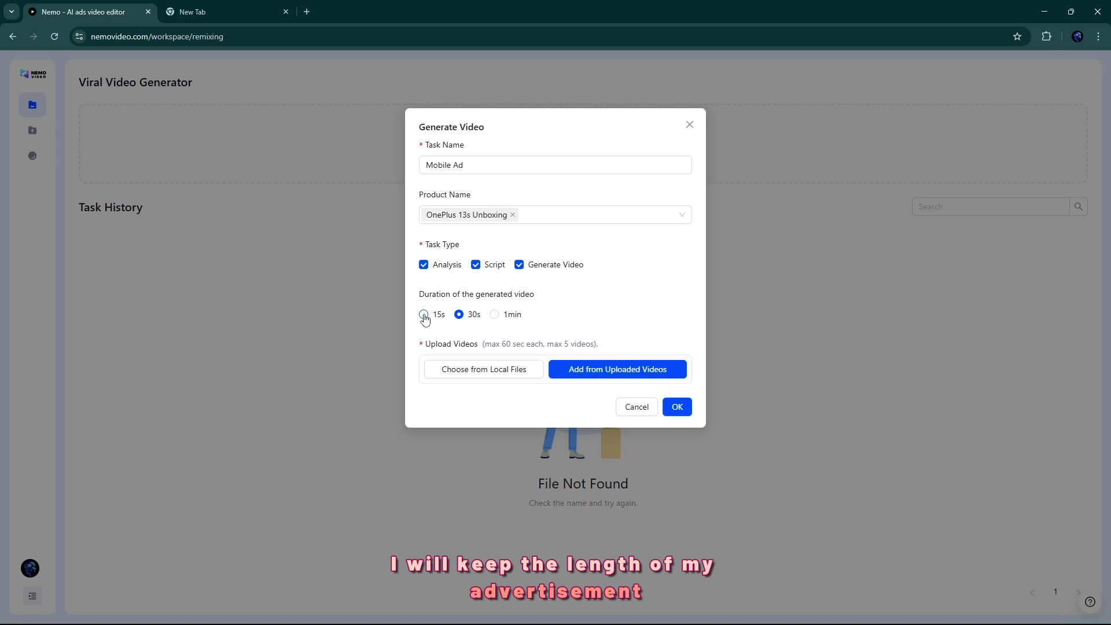
left_click(495, 315)
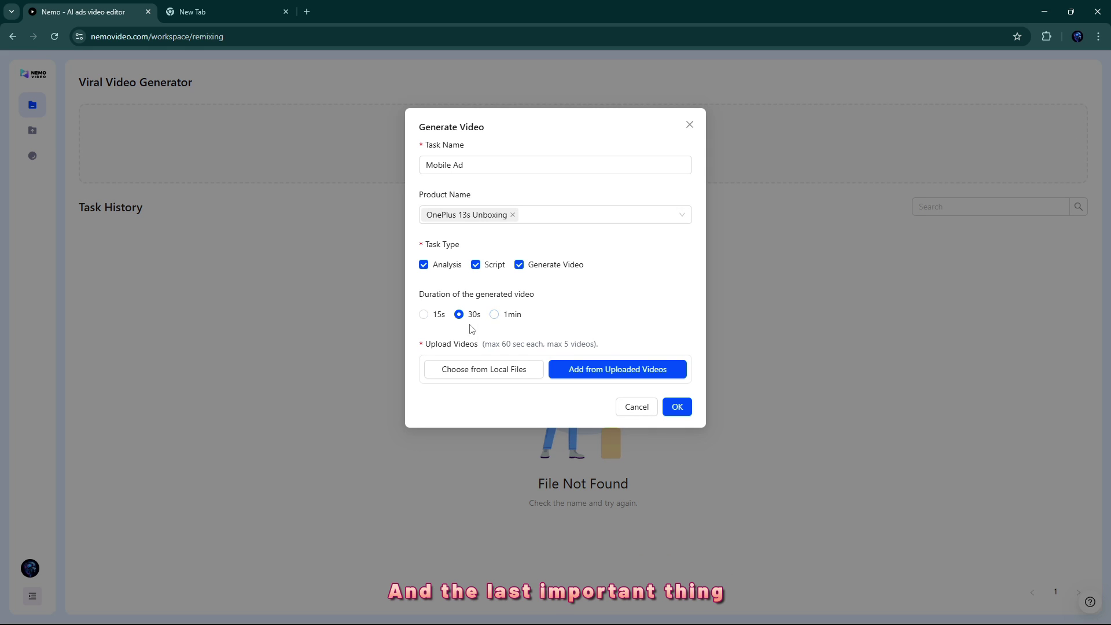
Attach all three clips from the Unboxing OnePluse 13s folder and submit the task.
left_click(490, 367)
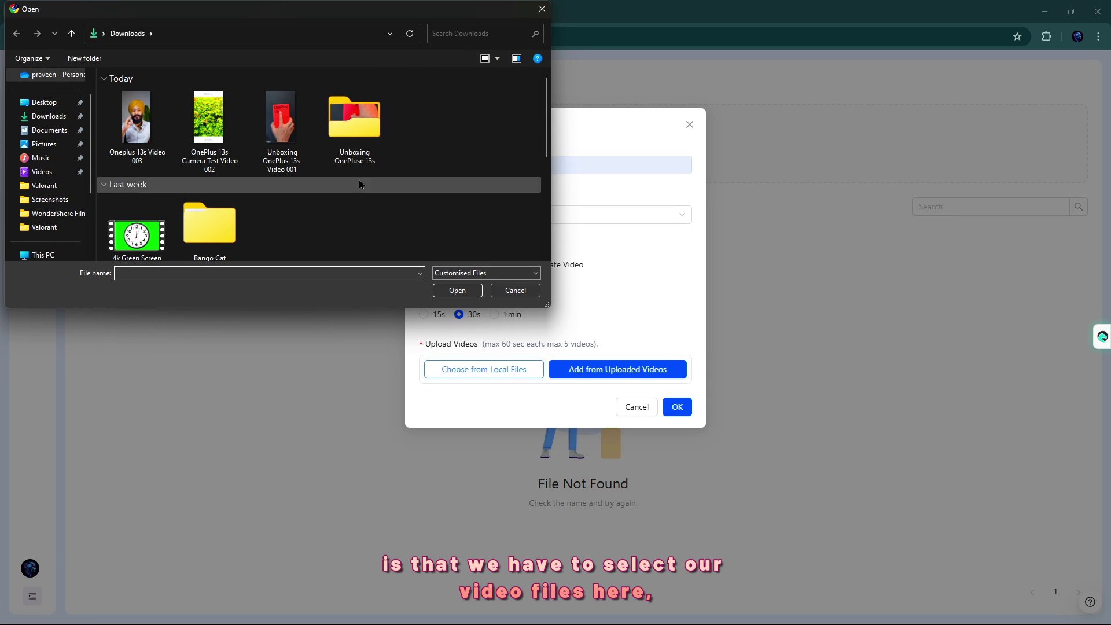
double_click(356, 161)
left_click_drag(435, 184, 138, 139)
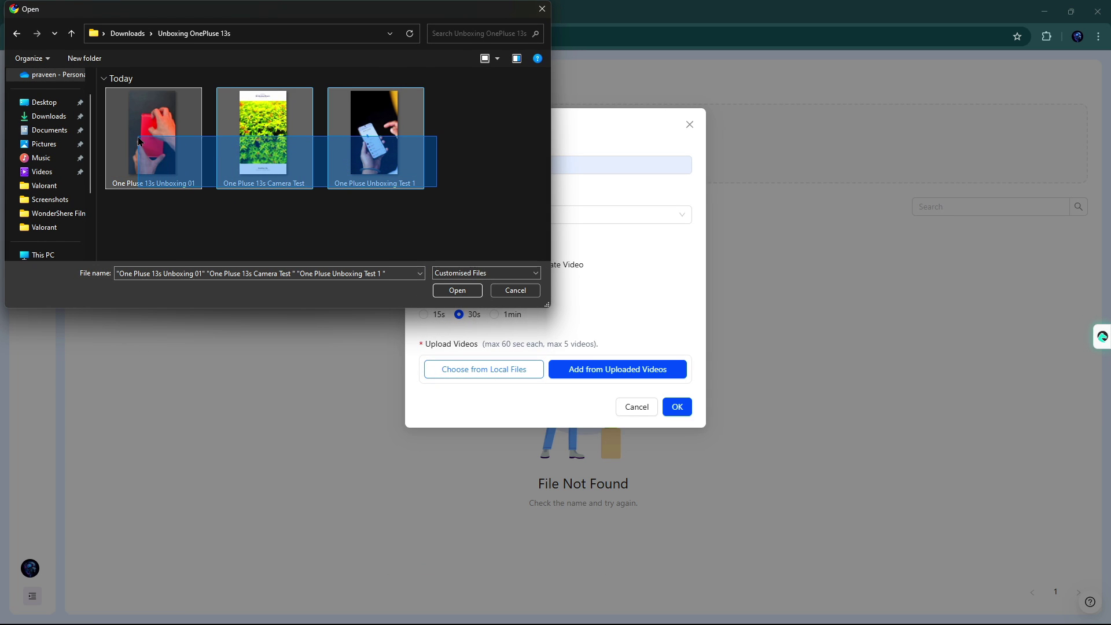
left_click(457, 291)
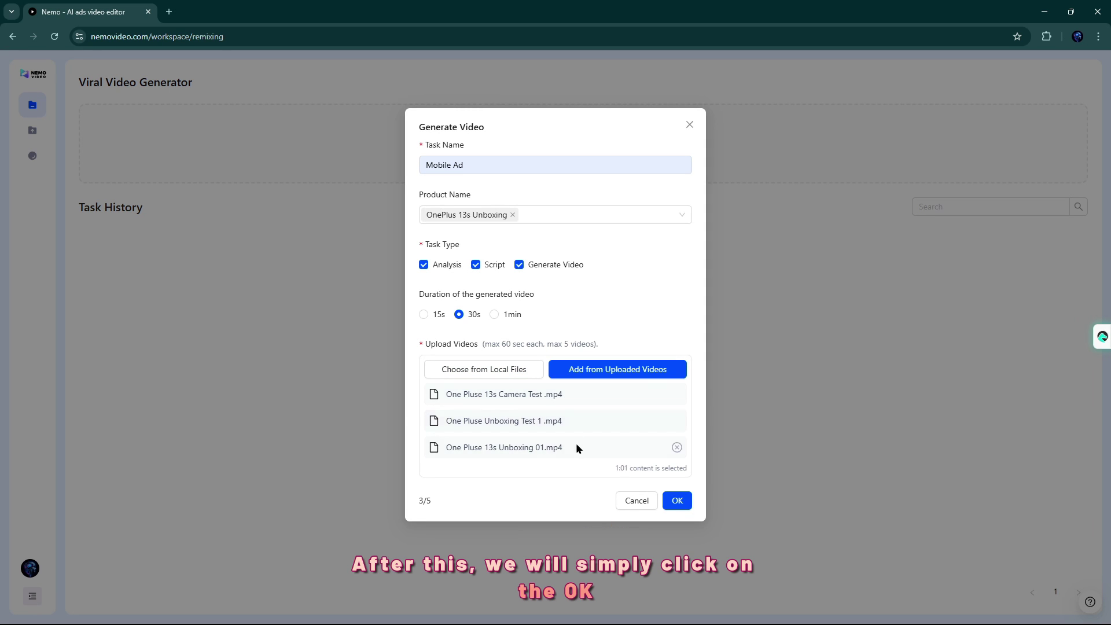
left_click(678, 502)
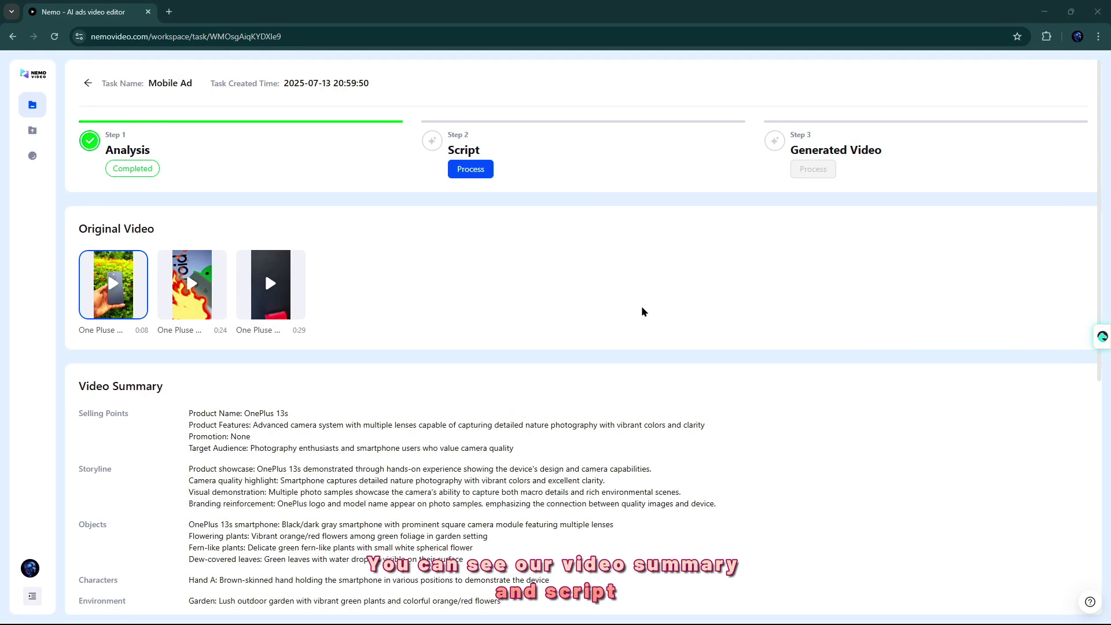
left_click(206, 303)
left_click(261, 307)
left_click(122, 309)
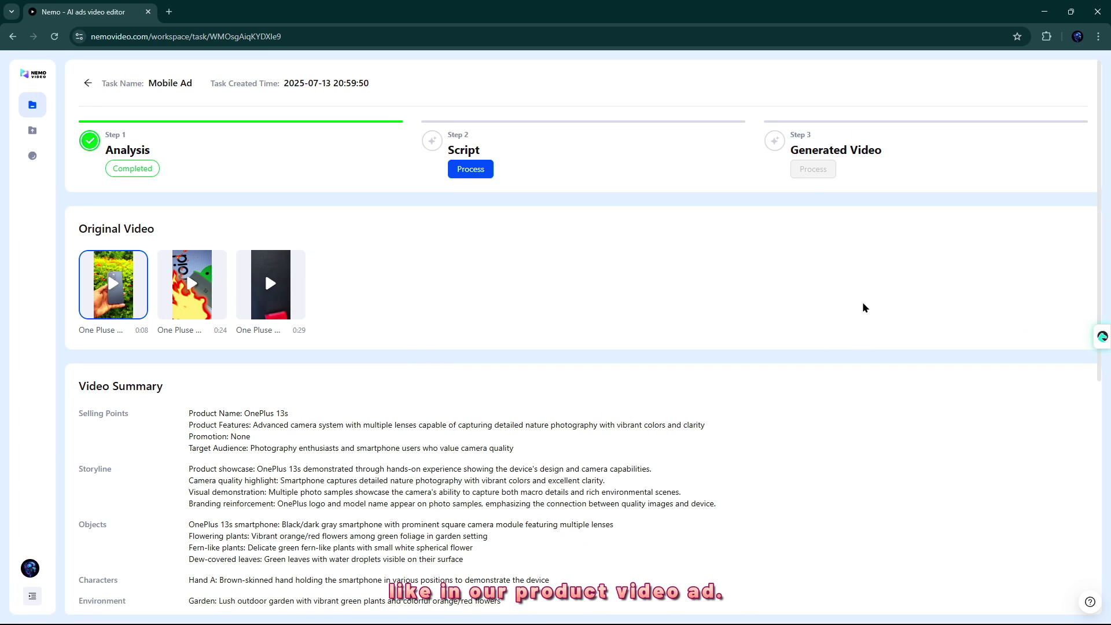
scroll(967, 302, "down", 2)
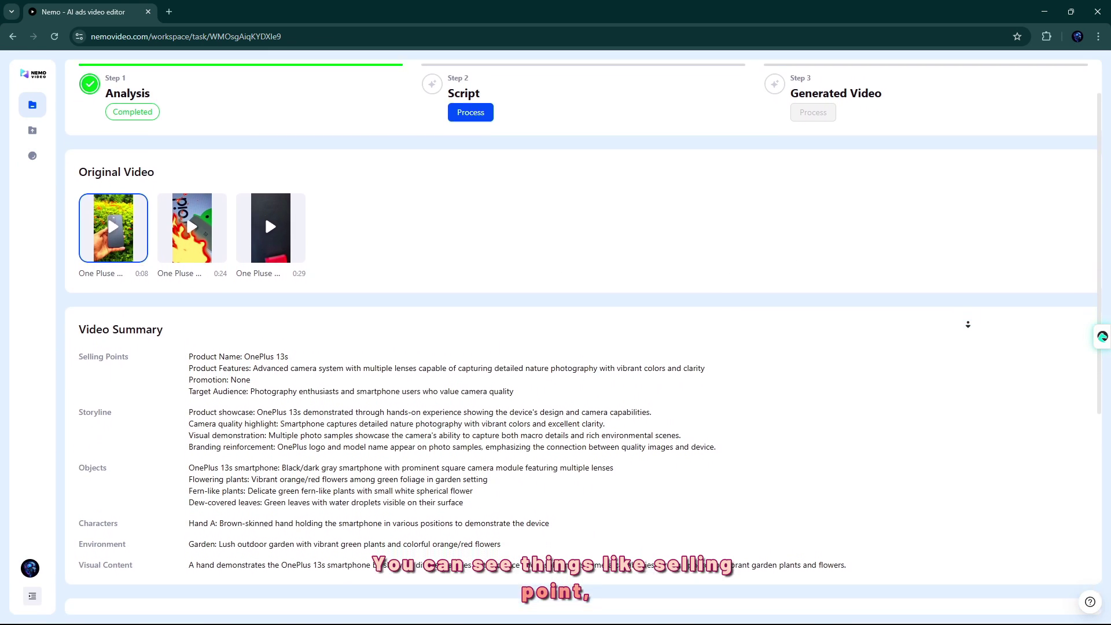
scroll(970, 320, "down", 2)
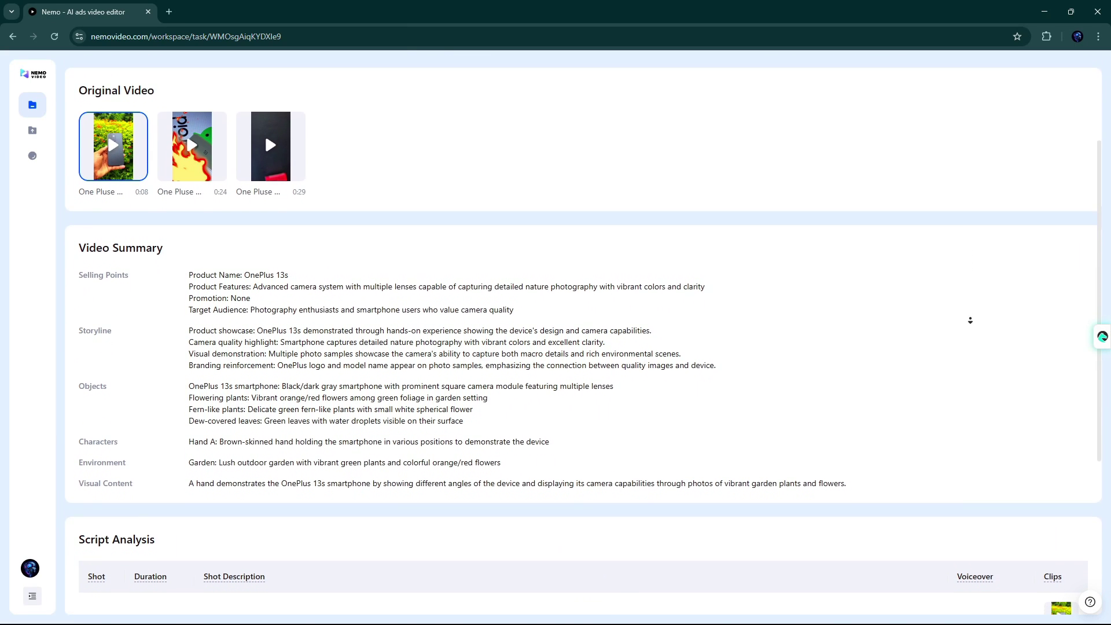
scroll(969, 320, "down", 2)
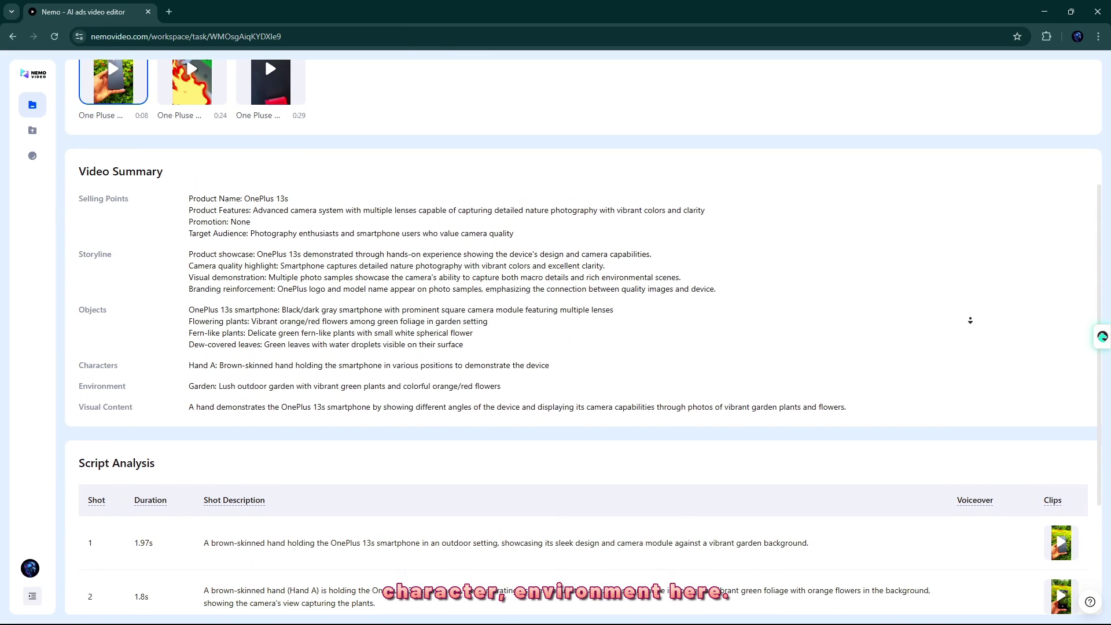
scroll(970, 321, "down", 2)
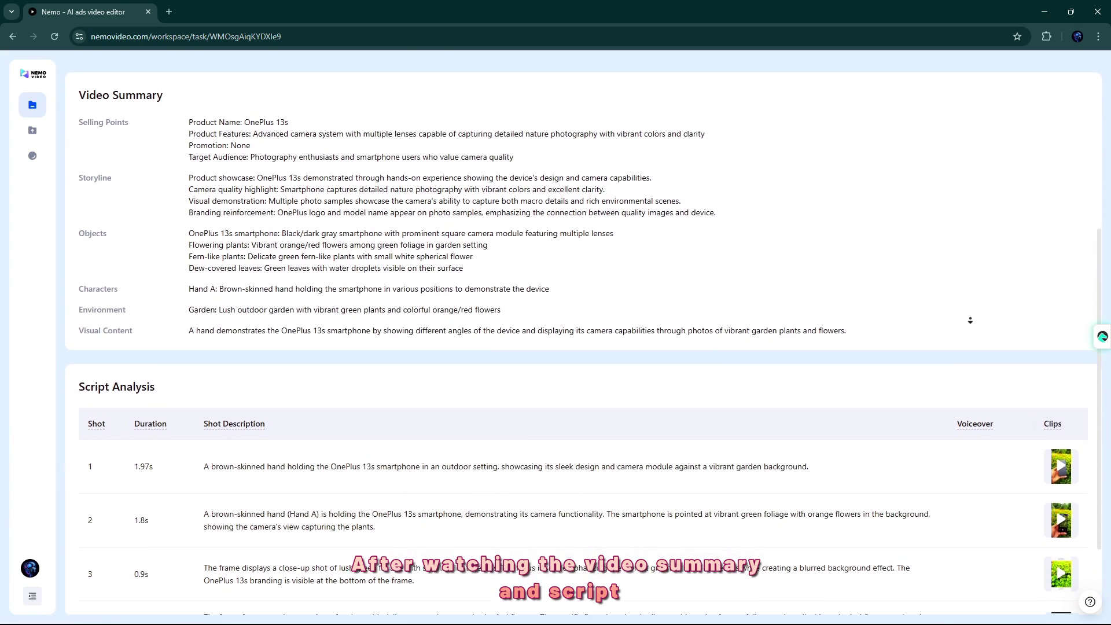
scroll(970, 320, "down", 2)
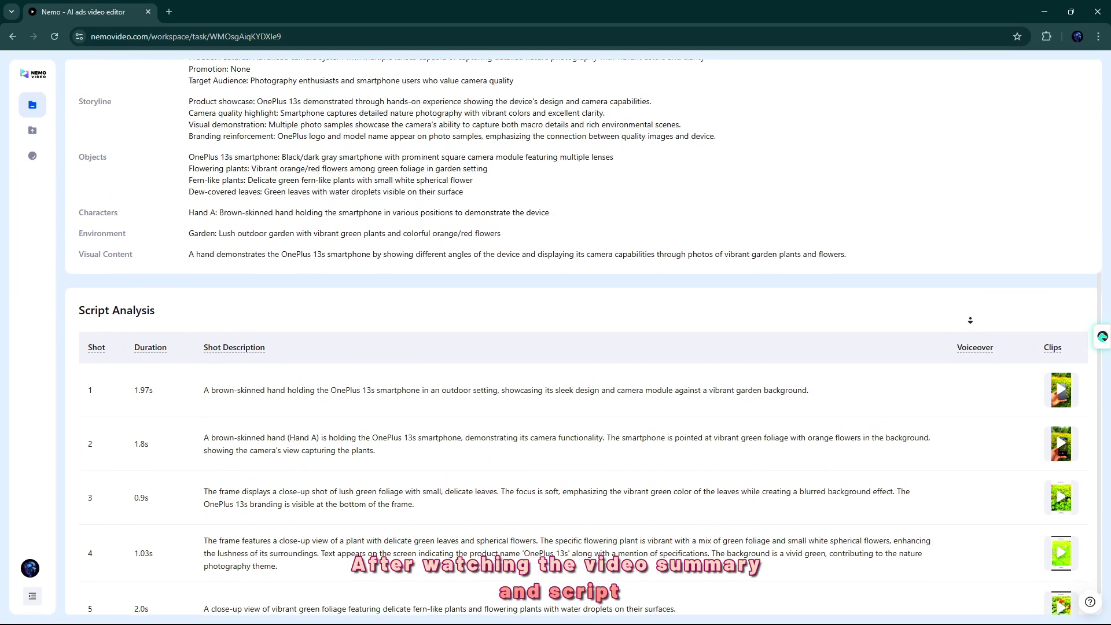
scroll(970, 321, "down", 1)
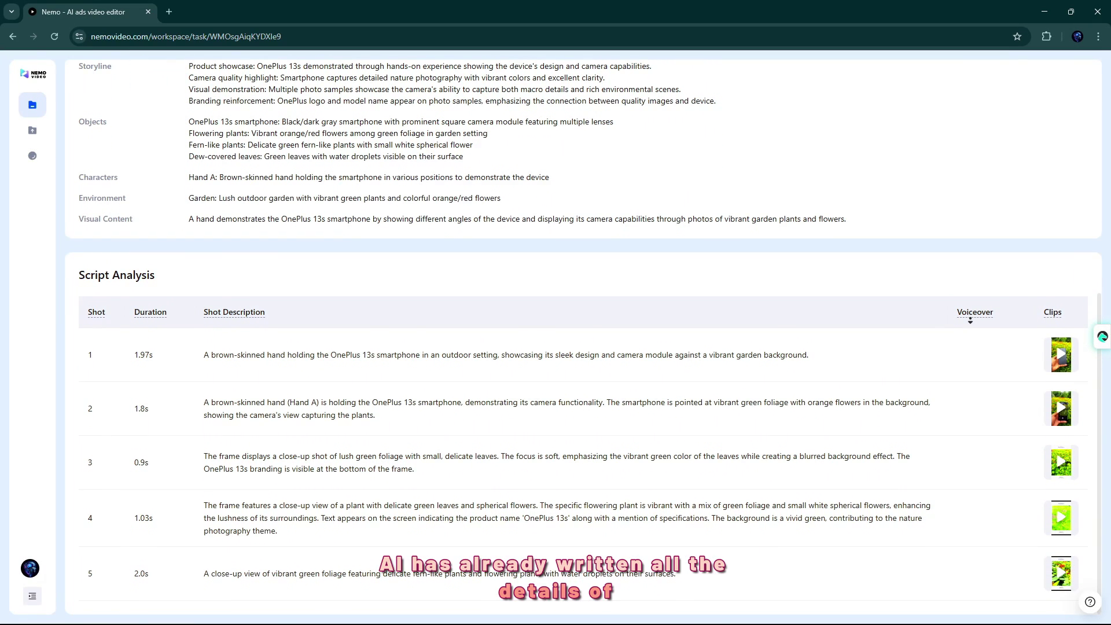
scroll(921, 317, "up", 2)
scroll(573, 286, "up", 6)
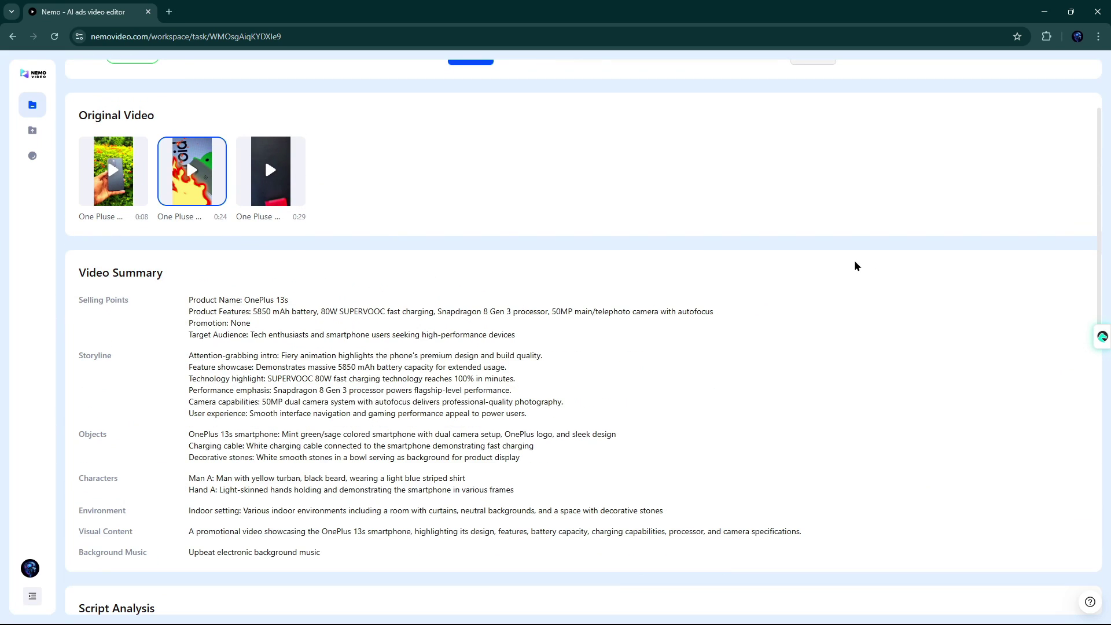
scroll(860, 281, "down", 2)
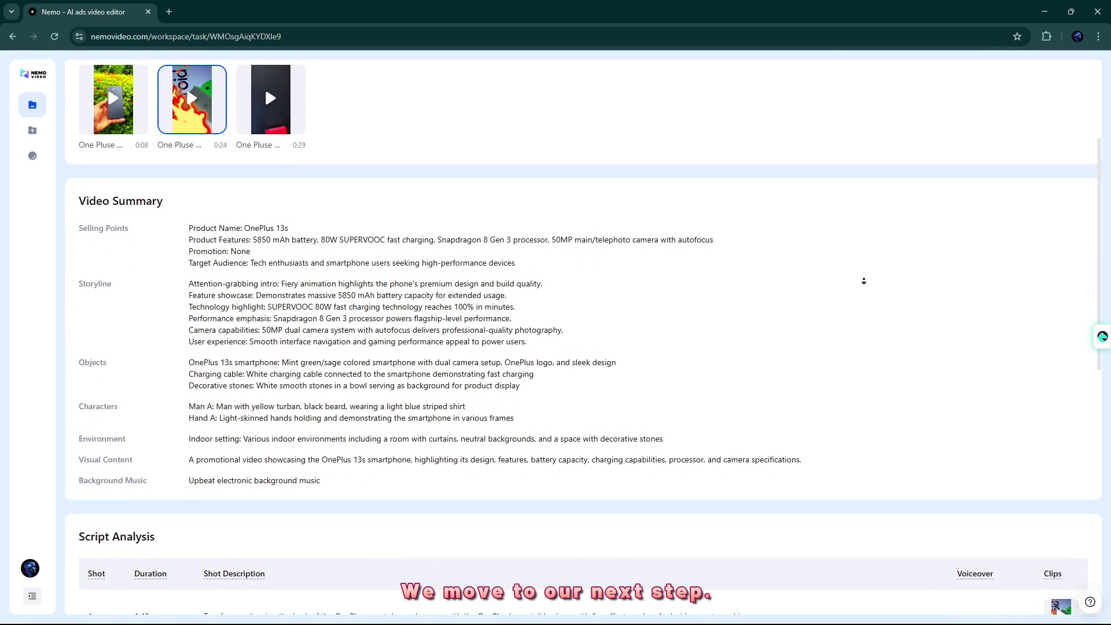
scroll(864, 280, "down", 2)
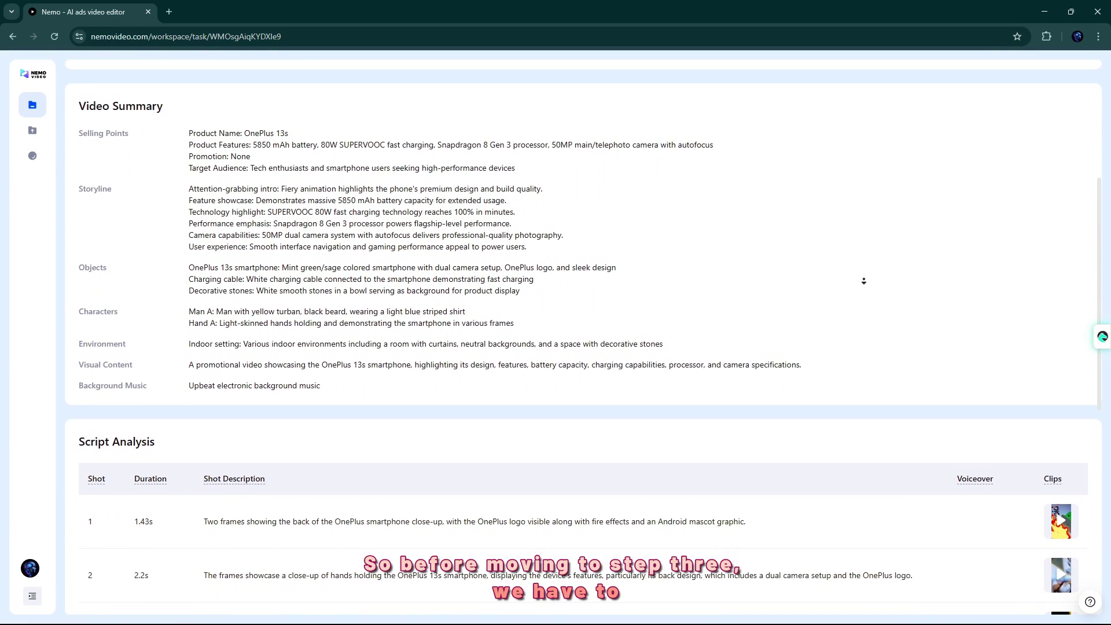
scroll(864, 280, "up", 5)
Process the Step 2 Selling Point form to generate Scripts 1–3.
left_click(474, 171)
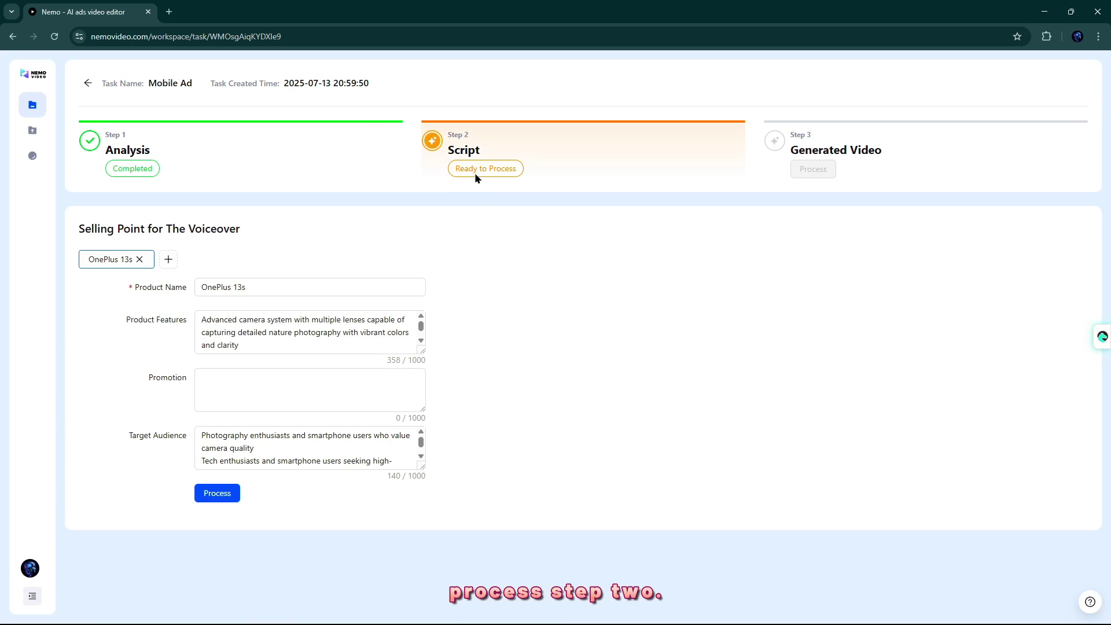
left_click(220, 493)
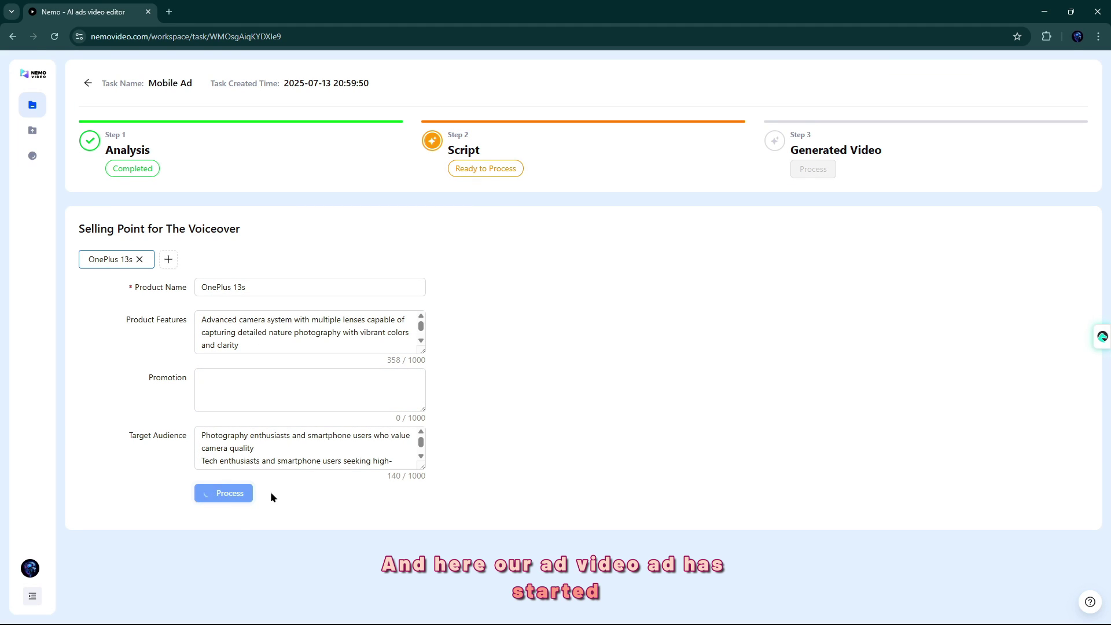
scroll(648, 405, "down", 1)
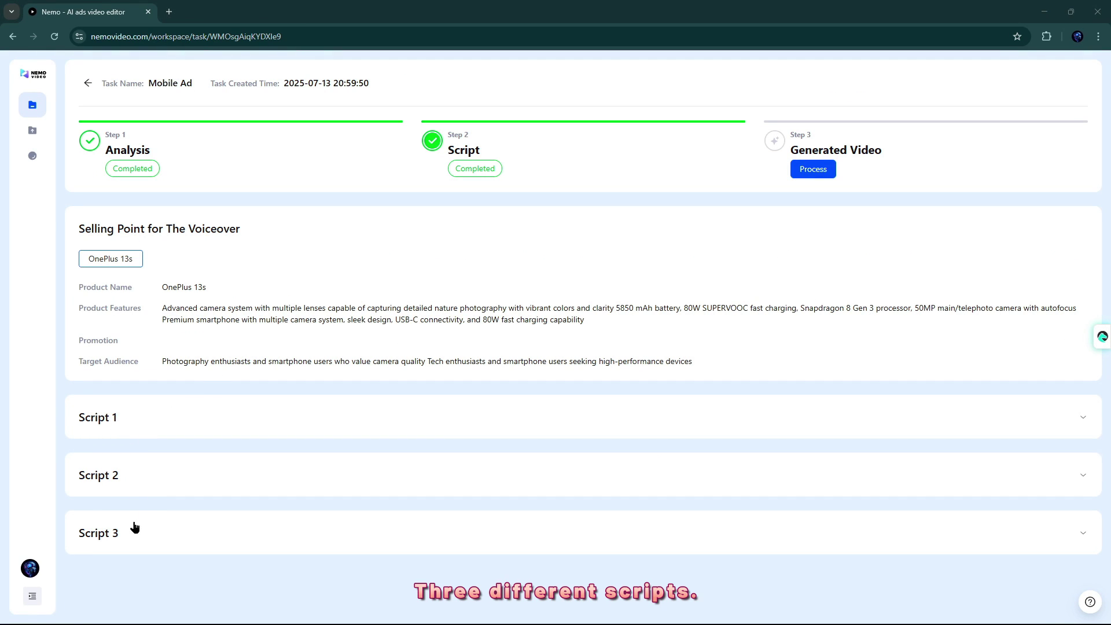
Expand Script 1 to review its shots.
left_click(116, 422)
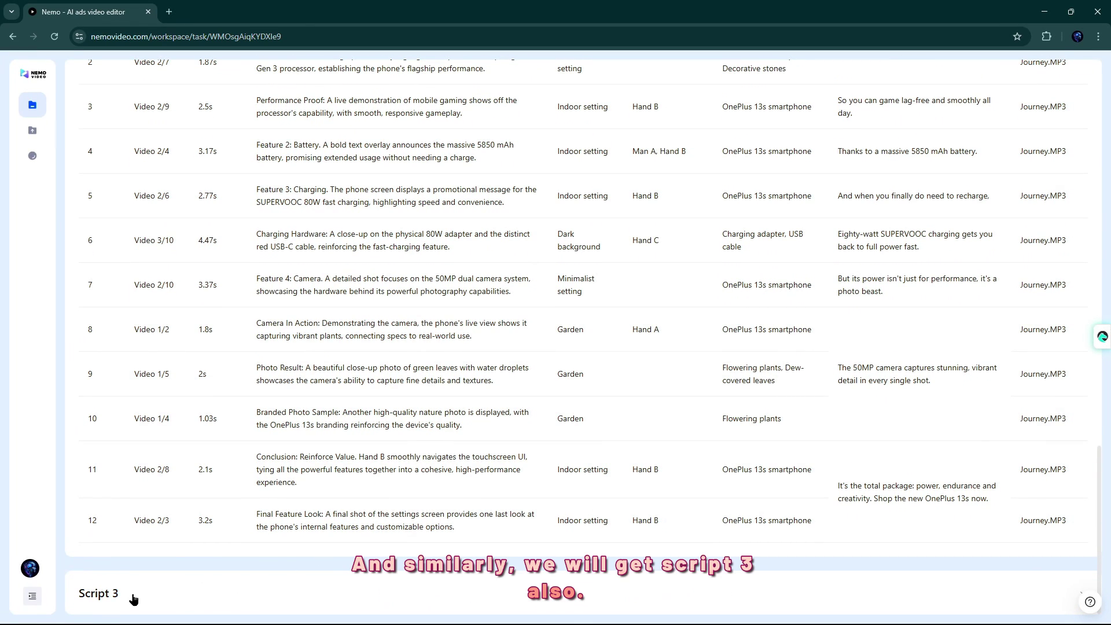
scroll(165, 521, "down", 2)
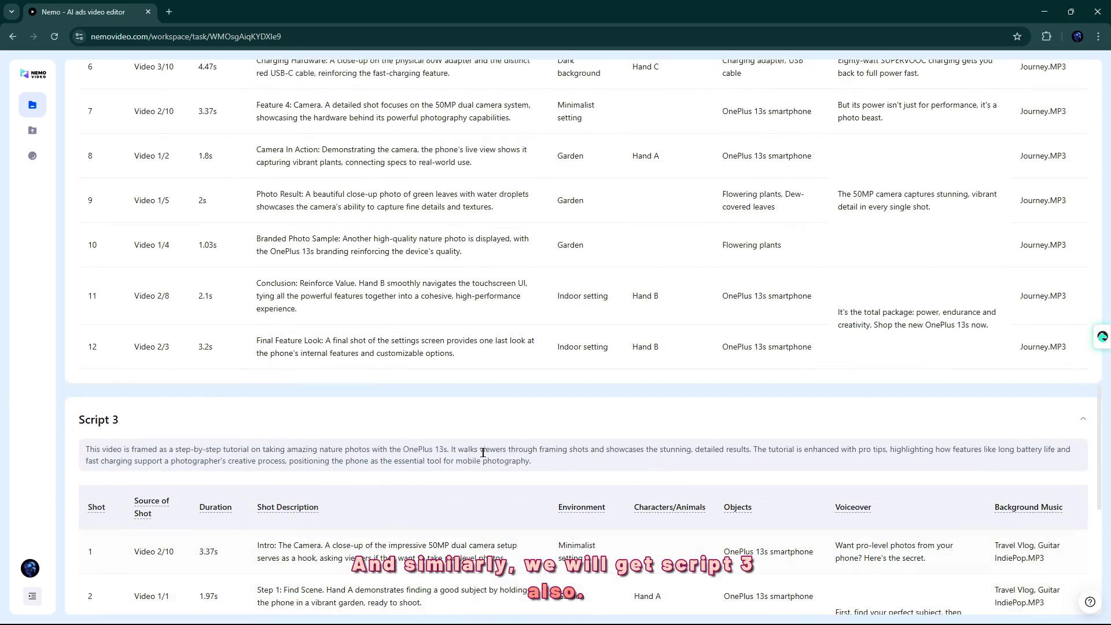
scroll(886, 385, "down", 1)
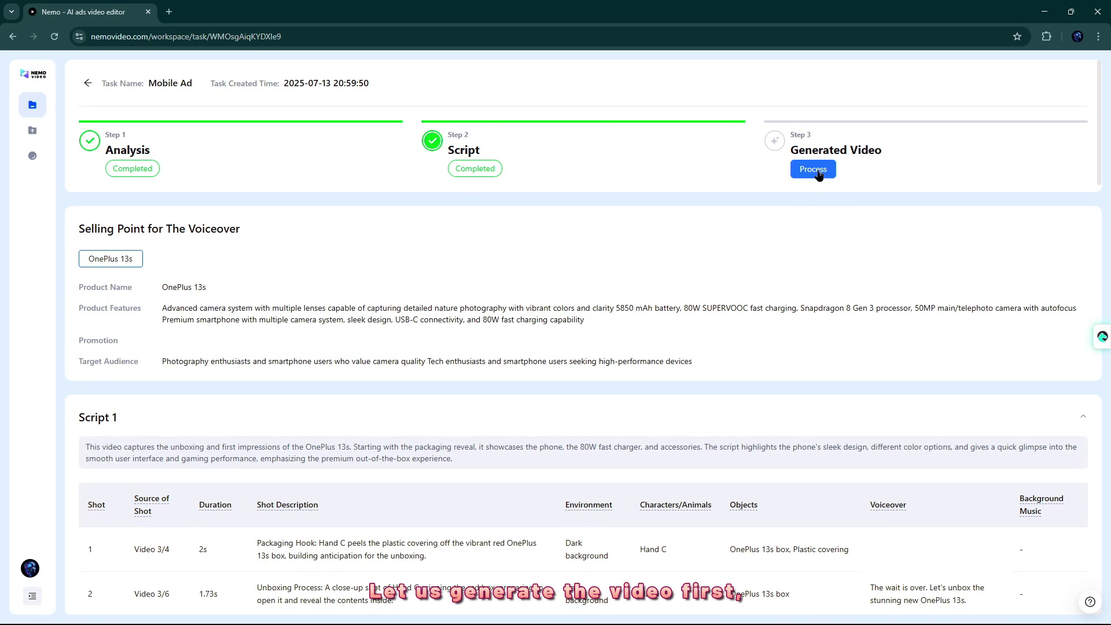
Process Step 3 to start rendering the three final OnePlus 13s ad videos.
left_click(813, 170)
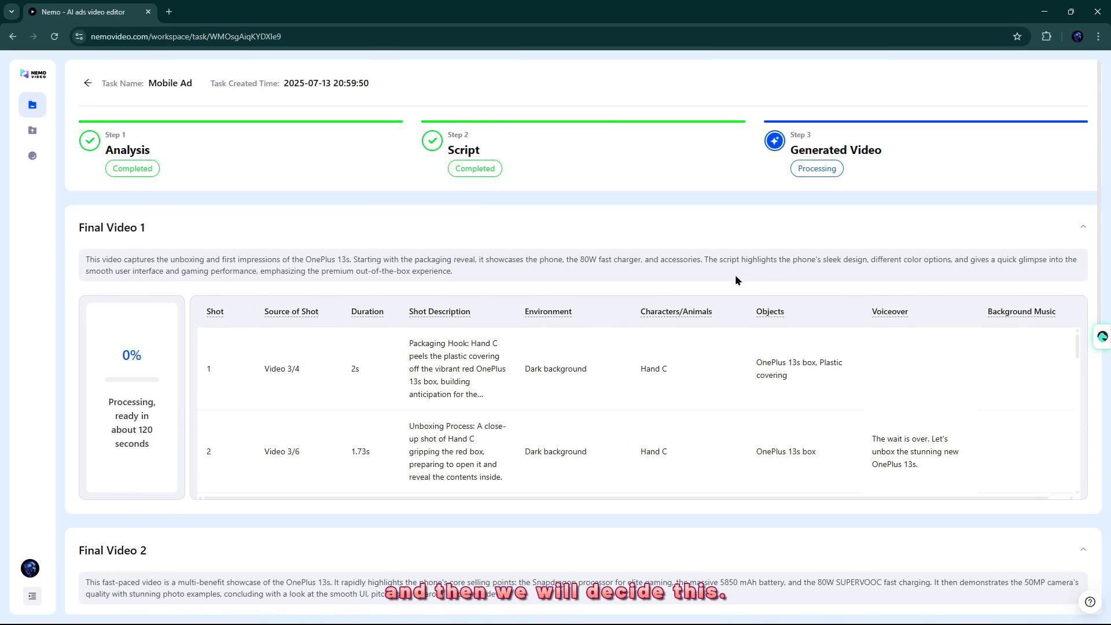
scroll(637, 311, "down", 1)
mouse_move(1100, 243)
left_mouse_down()
mouse_move(1108, 443)
mouse_move(1096, 199)
left_mouse_up()
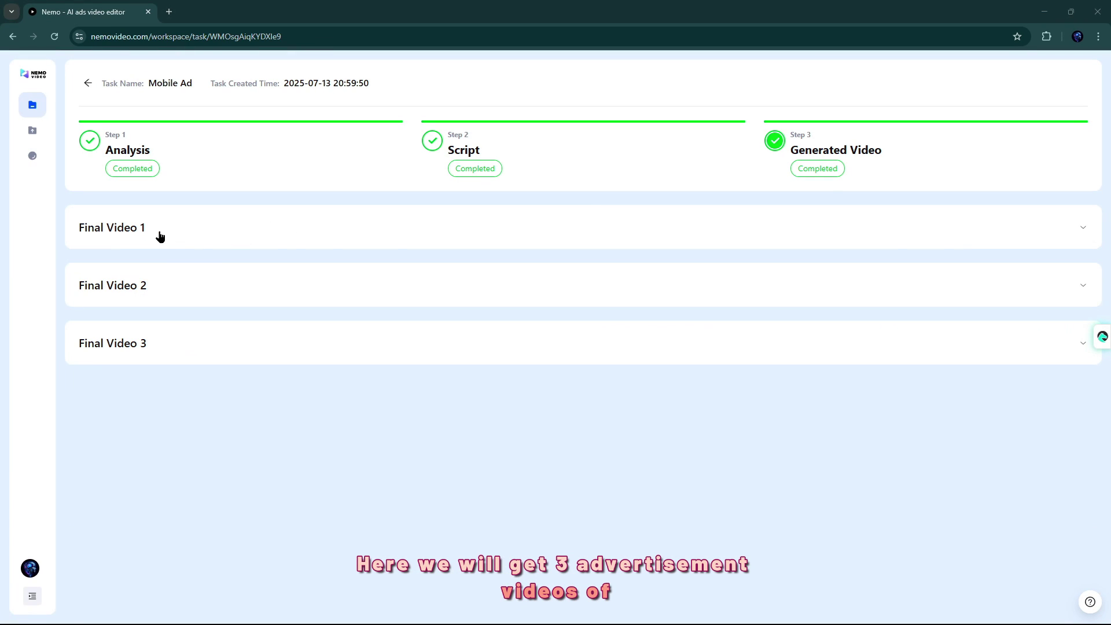
Expand and collapse Final Videos 1, 2 and 3, then reopen Final Video 1's preview.
left_click(160, 236)
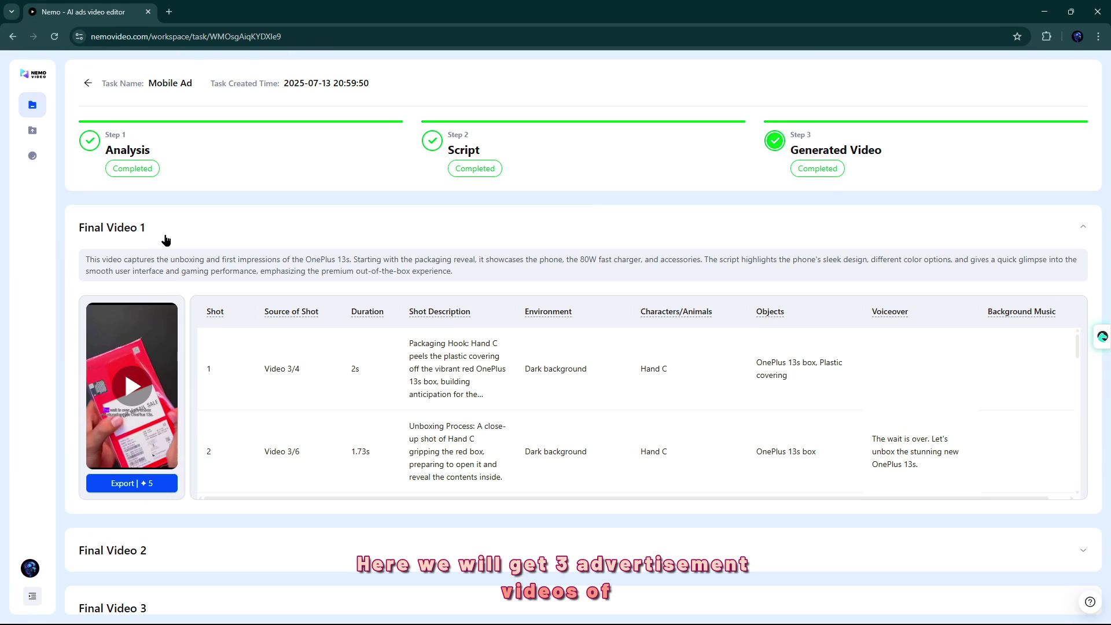
scroll(200, 278, "down", 1)
scroll(250, 382, "down", 2)
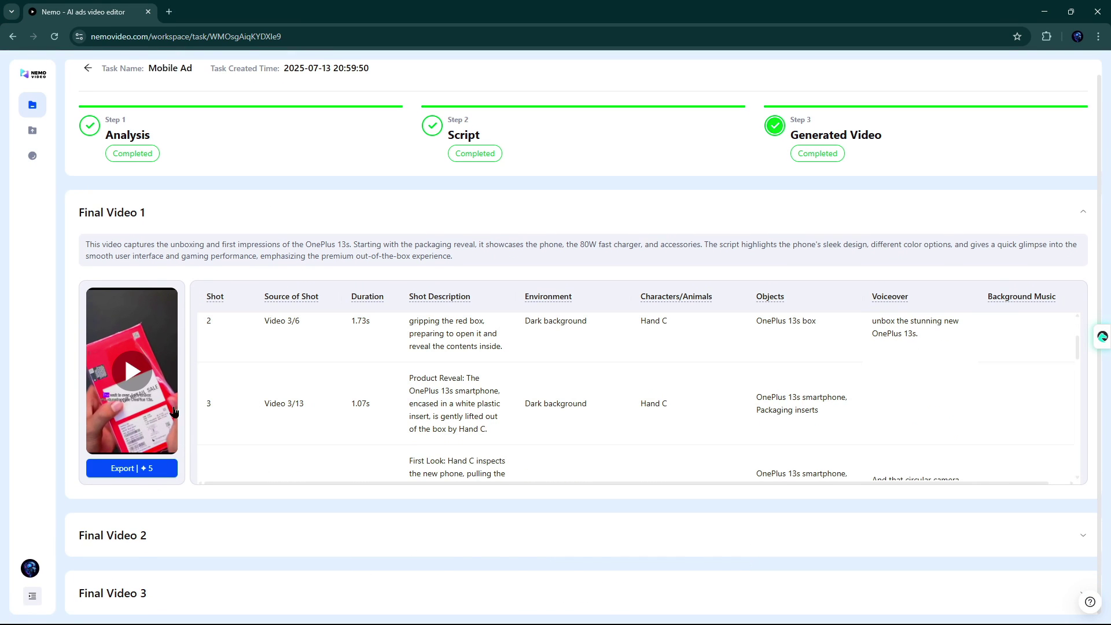
left_click(156, 221)
left_click(156, 295)
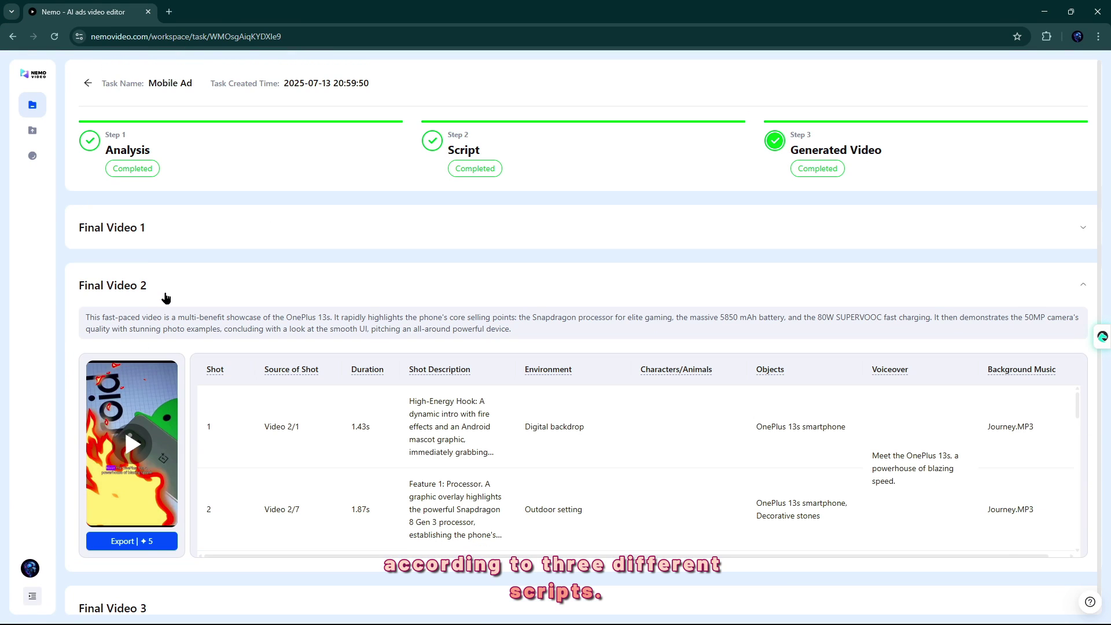
left_click(182, 293)
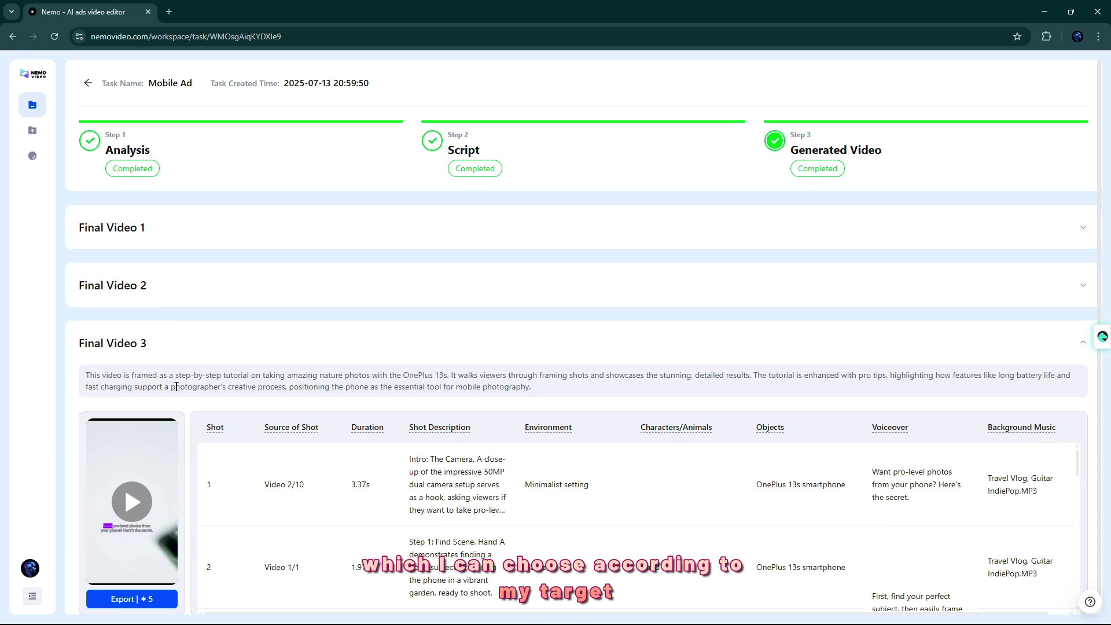
left_click(169, 361)
left_click(162, 234)
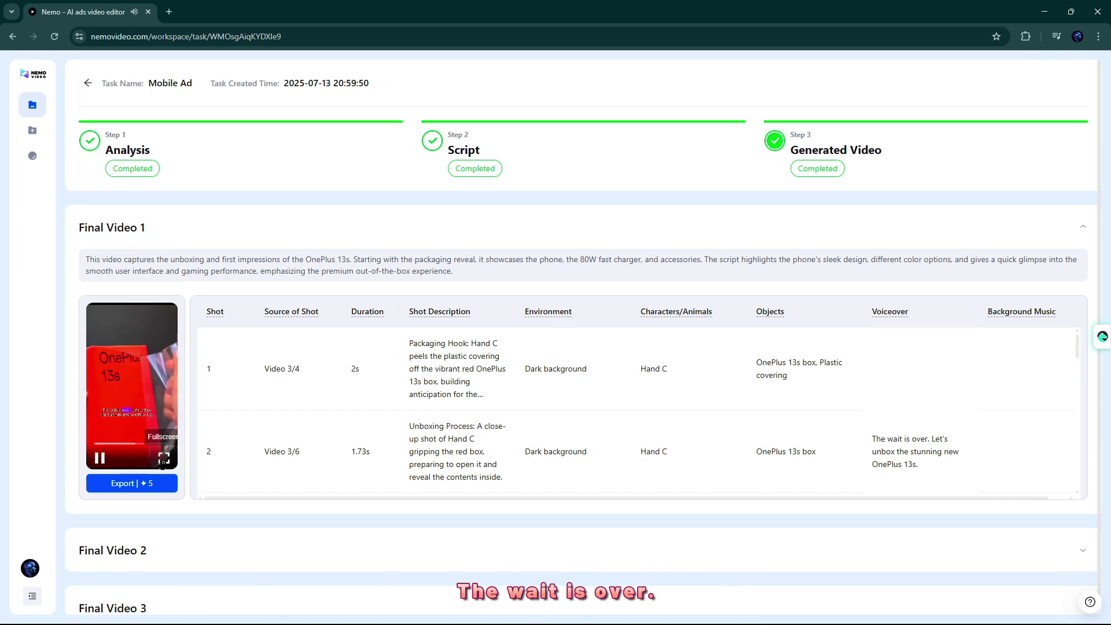
Watch Final Video 1's OnePlus 13s ad full-screen through its call-to-action, then exit.
left_click(164, 458)
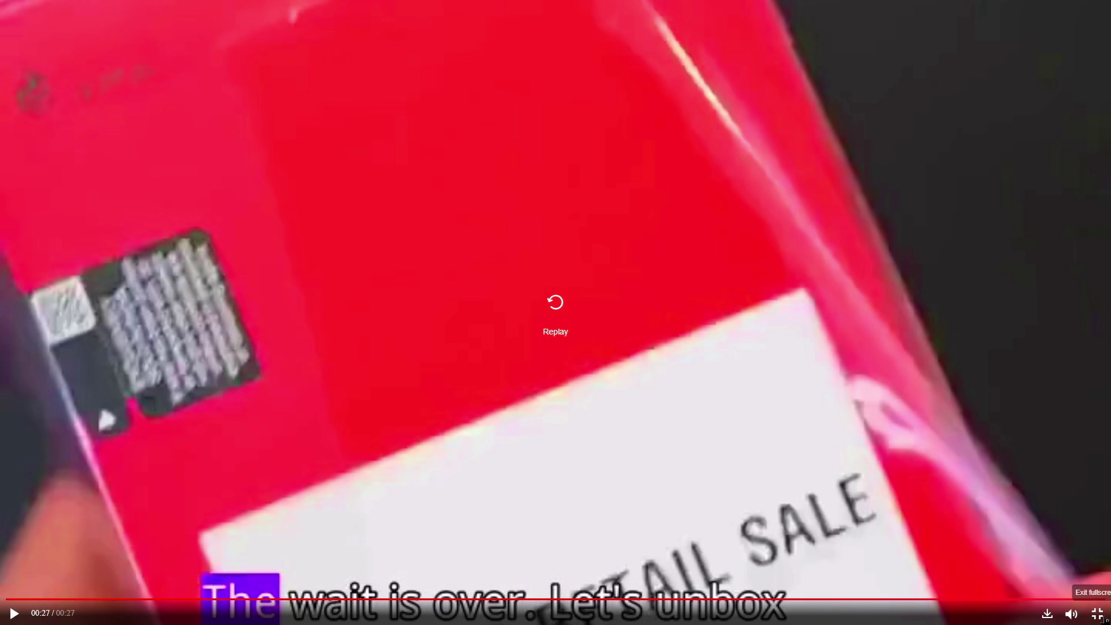
left_click(1098, 614)
scroll(560, 442, "down", 1)
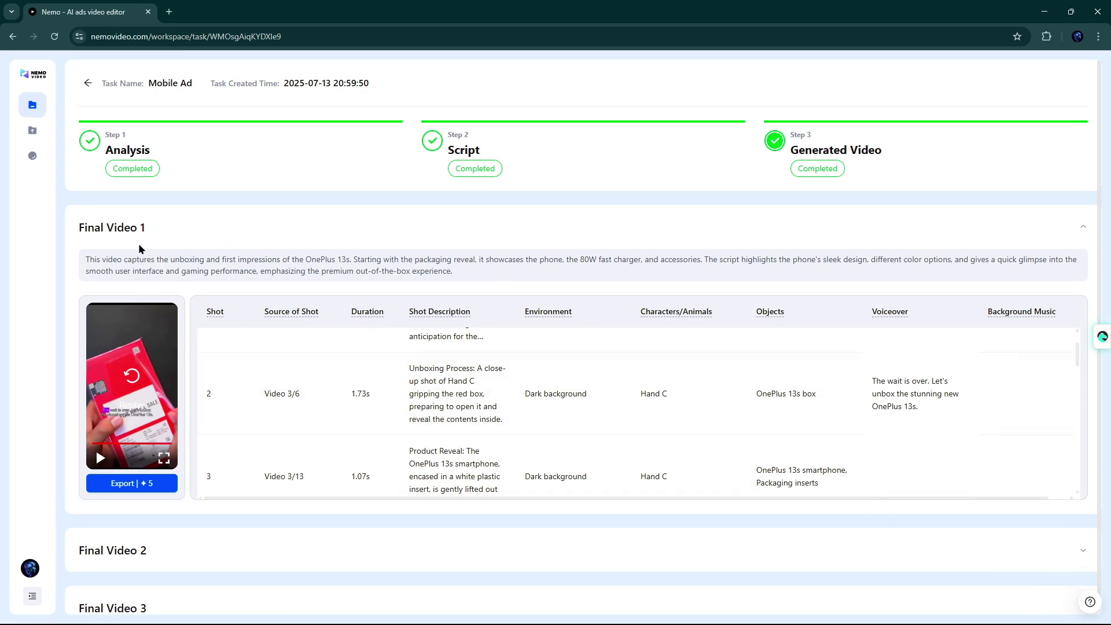
Collapse Final Video 1 and expand Final Video 2 to play its Android-themed ad.
left_click(122, 230)
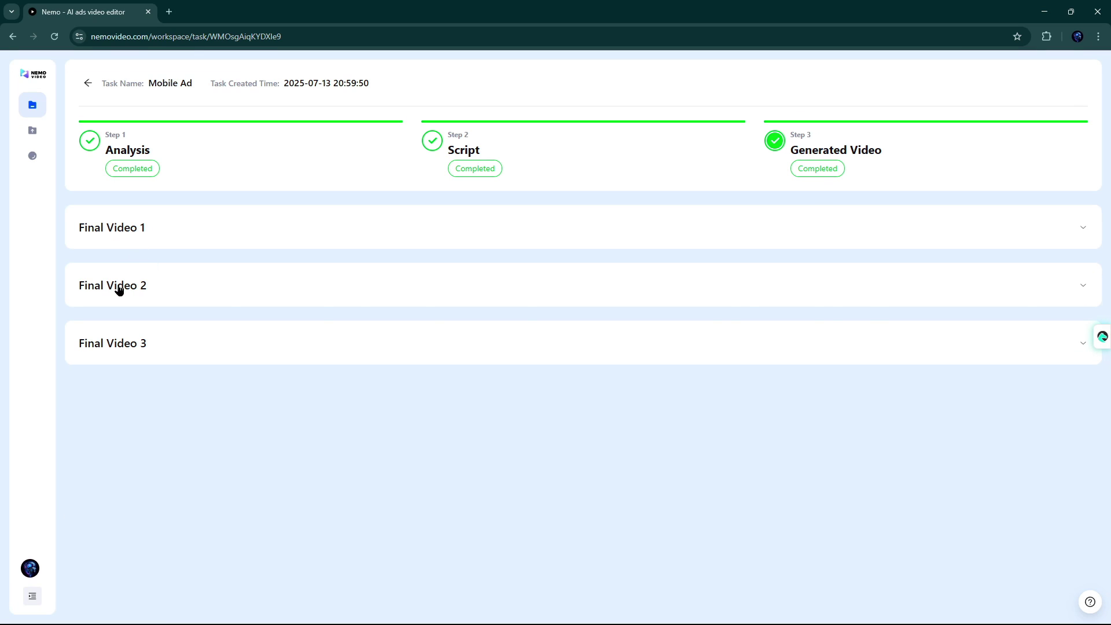
left_click(119, 289)
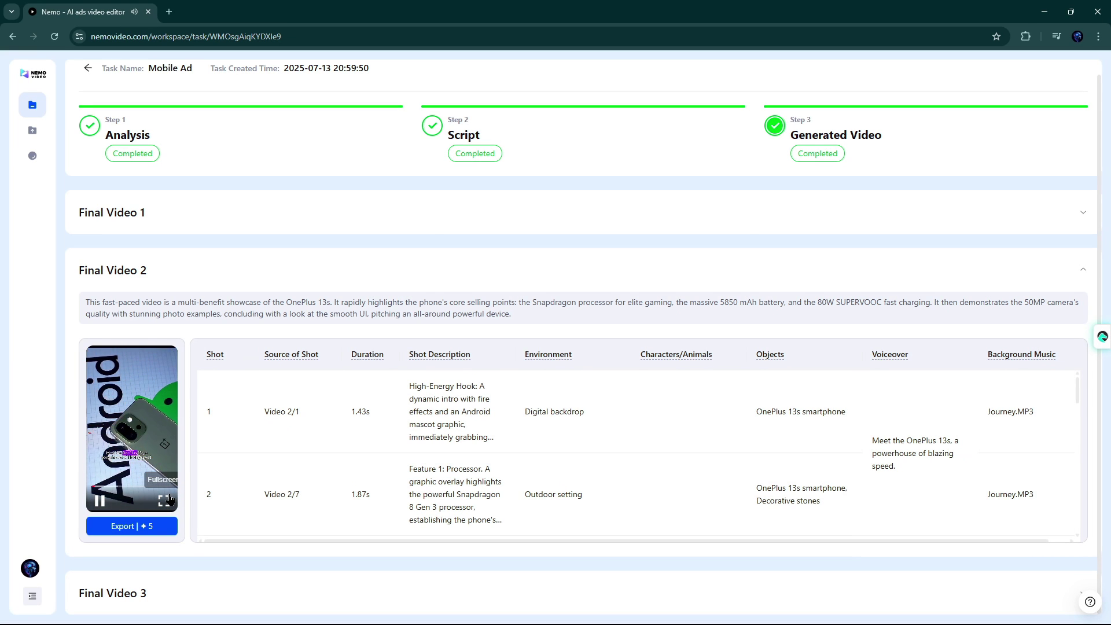
Play Final Video 2's OnePlus 13s ad full-screen, showing the Snapdragon processor feature.
left_click(165, 500)
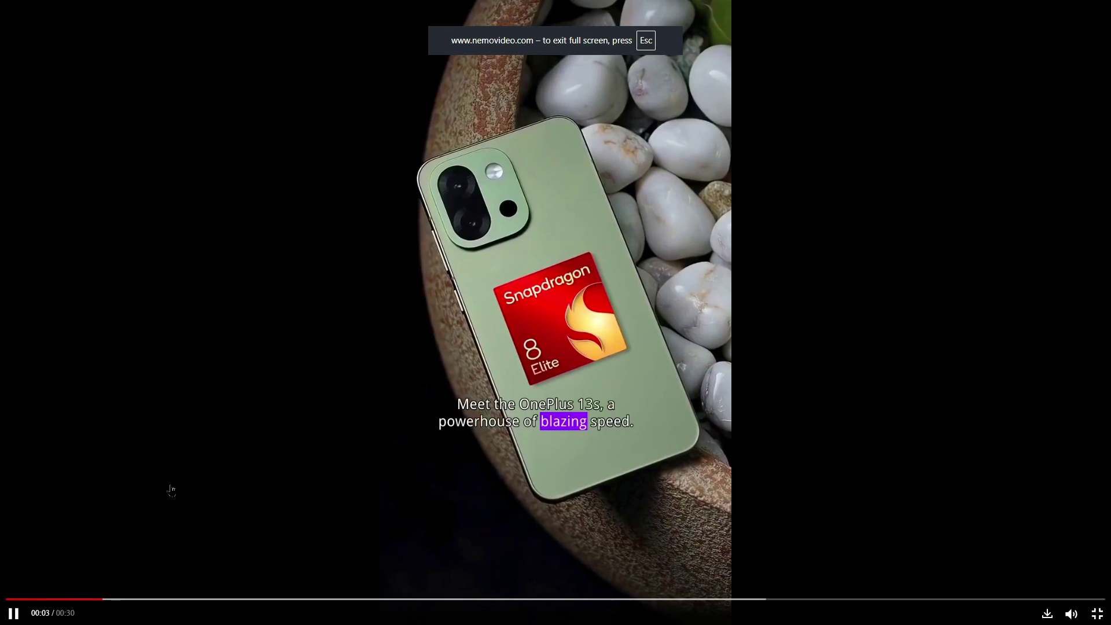